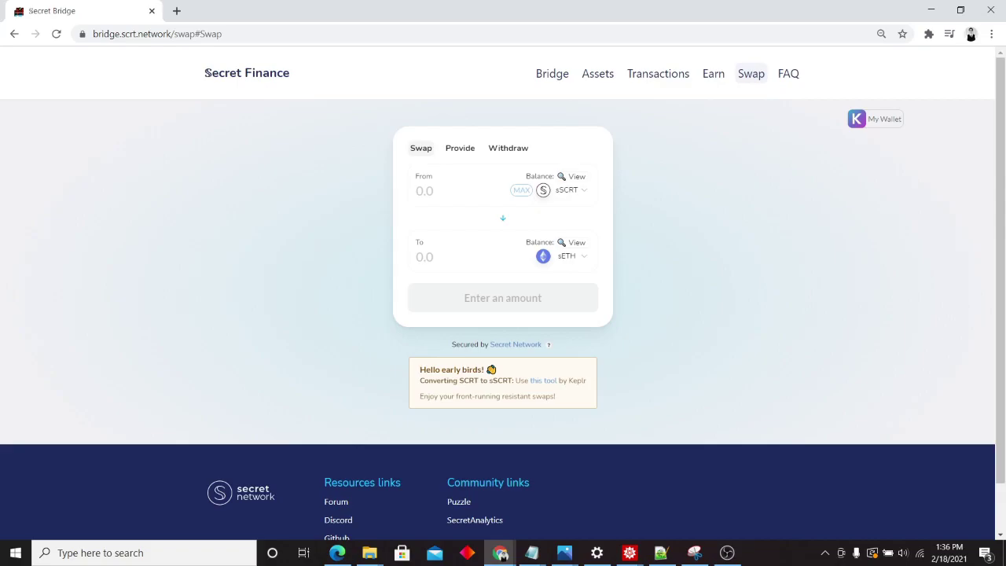
- Check the available SCRT balance of the Secret Network account in the Keplr wallet extension
{"action": "left_click", "coordinate": [928, 34]}
{"action": "left_click", "coordinate": [822, 155]}
{"action": "left_click", "coordinate": [908, 34]}
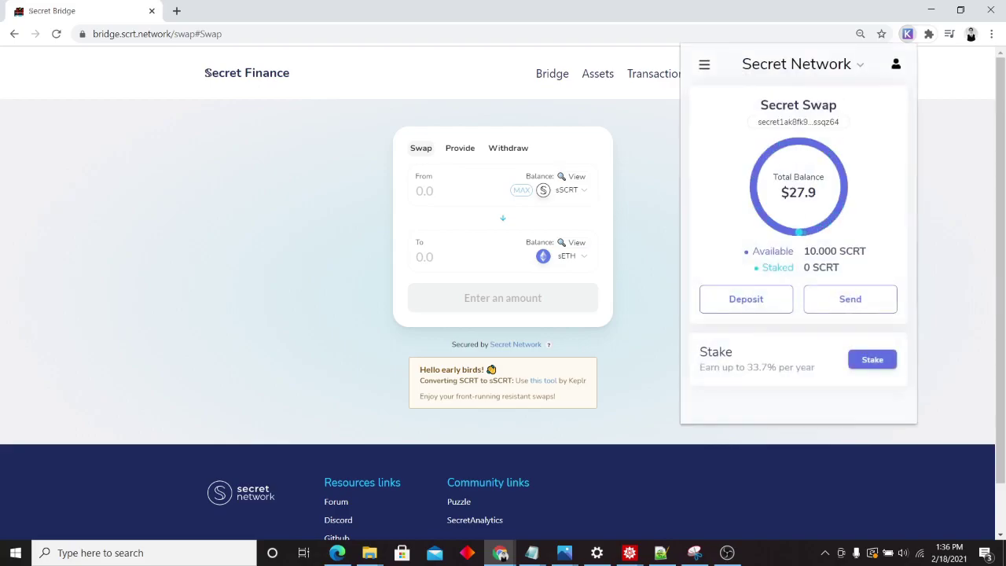
{"action": "left_click_drag", "start_coordinate": [803, 251], "coordinate": [866, 251]}
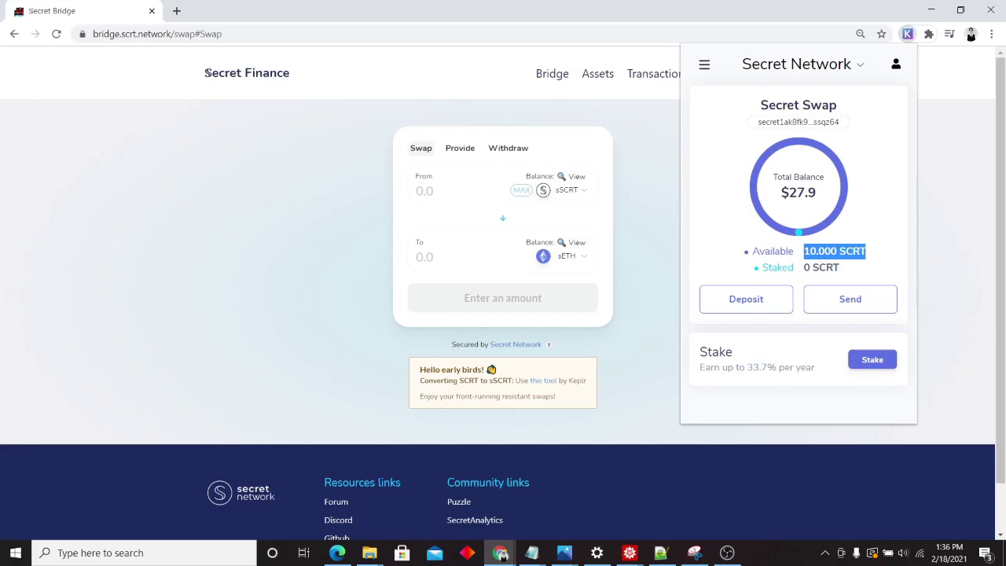
{"action": "left_click", "coordinate": [205, 72]}
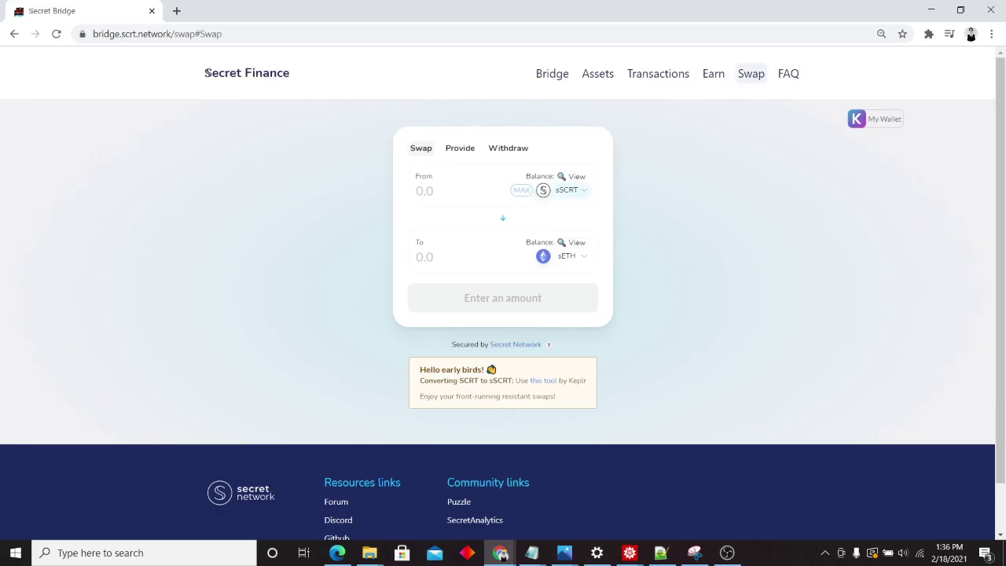
- Look through the list of tokens that can be chosen as the swap's From token, leaving sSCRT selected
{"action": "left_click", "coordinate": [572, 189]}
{"action": "scroll", "coordinate": [495, 313], "scroll_direction": "down", "scroll_amount": 1}
{"action": "scroll", "coordinate": [495, 315], "scroll_direction": "down", "scroll_amount": 1}
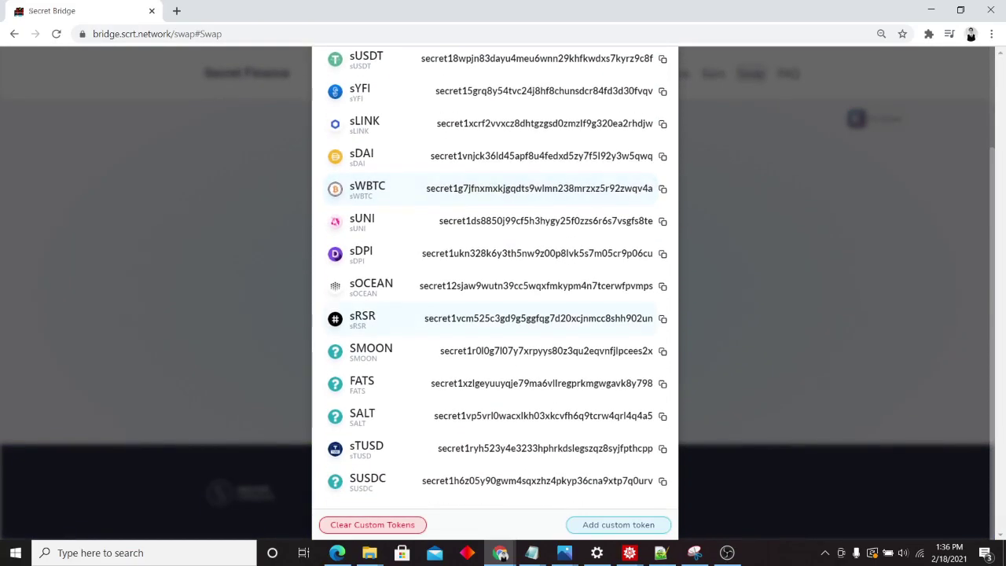
{"action": "scroll", "coordinate": [495, 314], "scroll_direction": "up", "scroll_amount": 2}
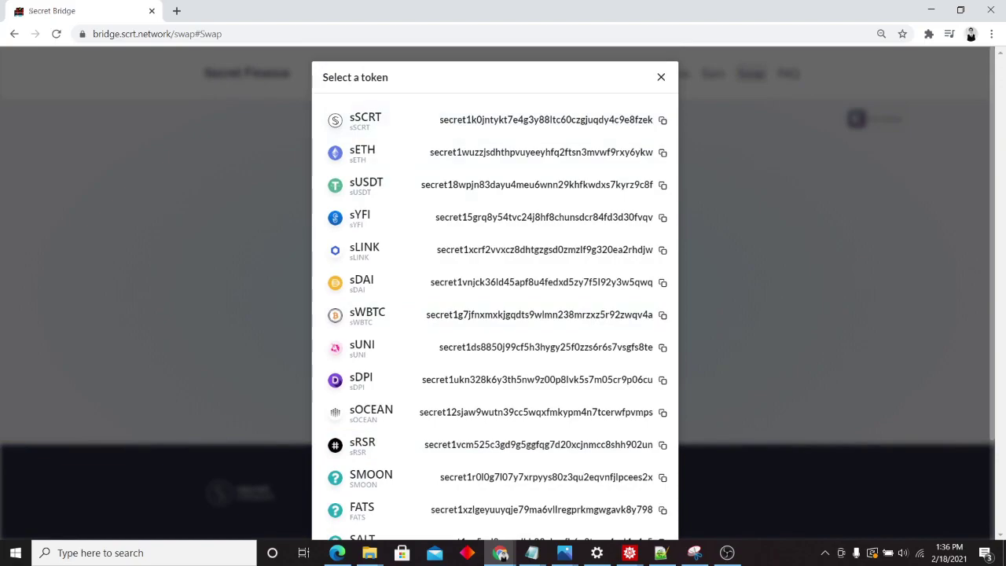
{"action": "left_click", "coordinate": [206, 73]}
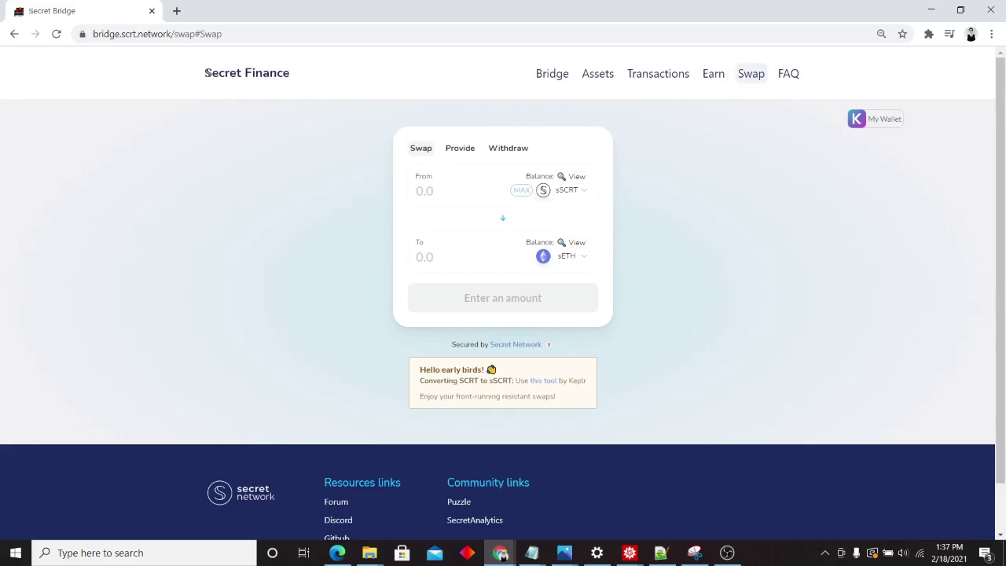
- View the Keplr wallet overview again to review the account's unconverted SCRT holdings
{"action": "left_click", "coordinate": [928, 34]}
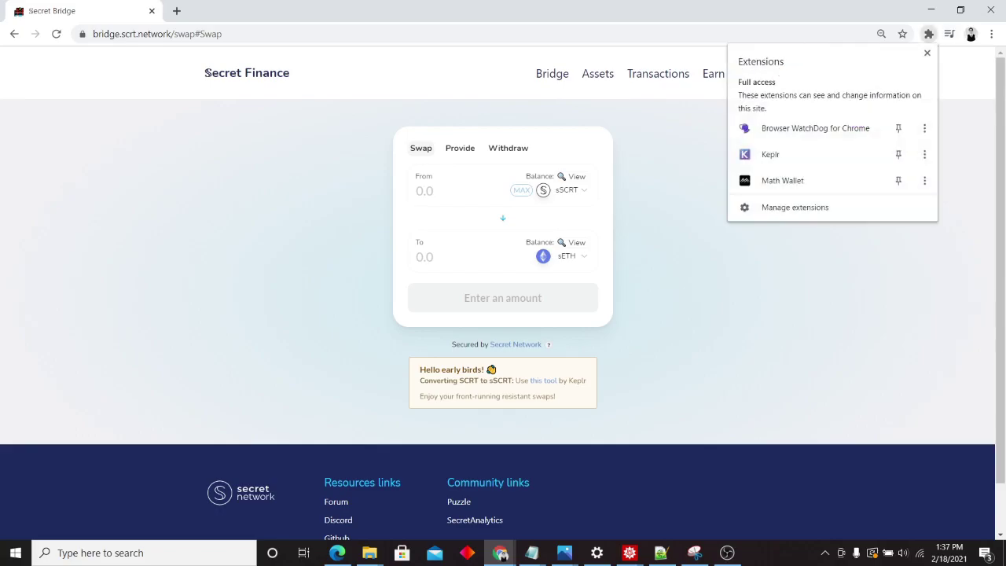
{"action": "left_click", "coordinate": [786, 153]}
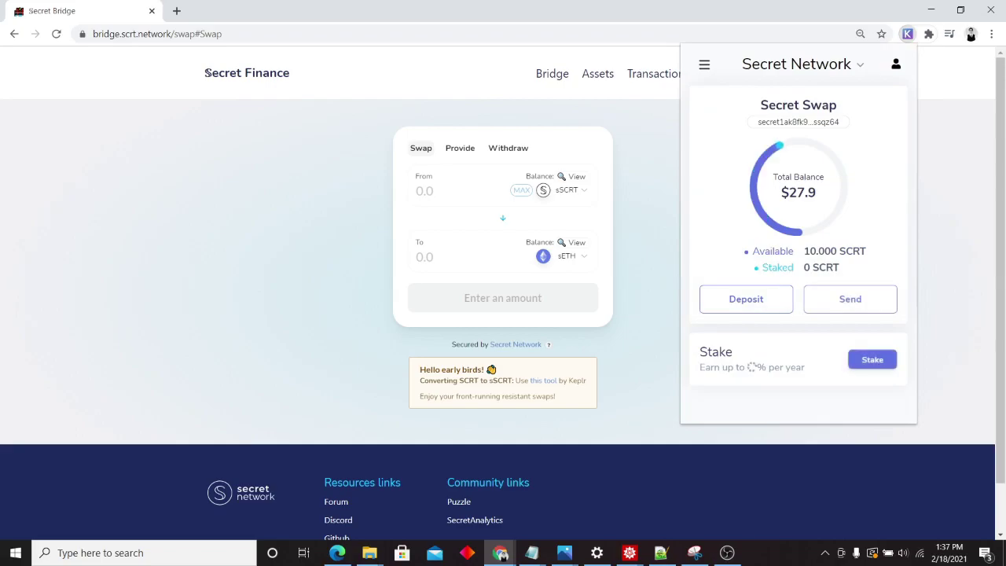
{"action": "left_click", "coordinate": [205, 72]}
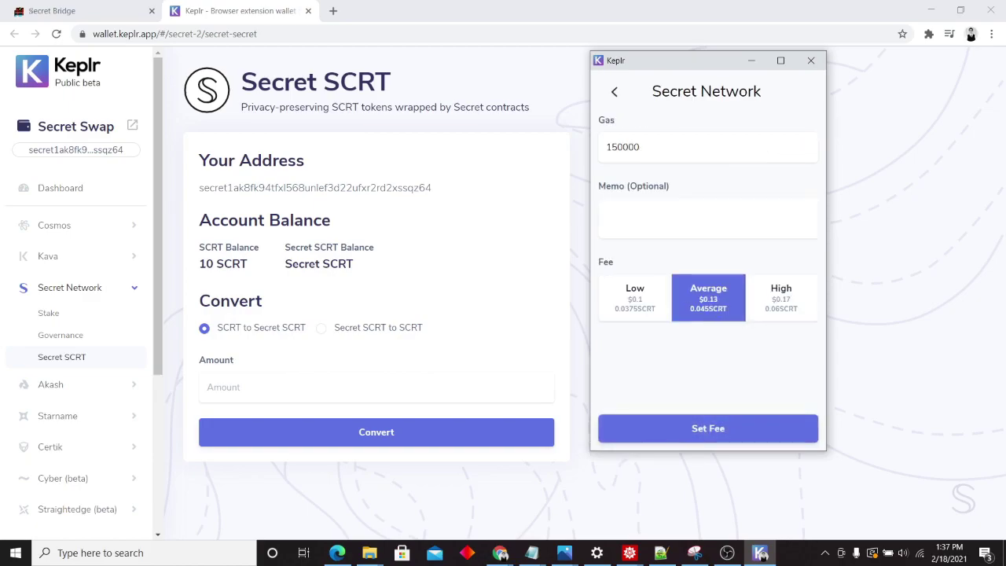
- Accept the Average fee with 150000 gas for the Keplr request on the Secret SCRT page
{"action": "left_click", "coordinate": [706, 427]}
{"action": "key", "text": "Return"}
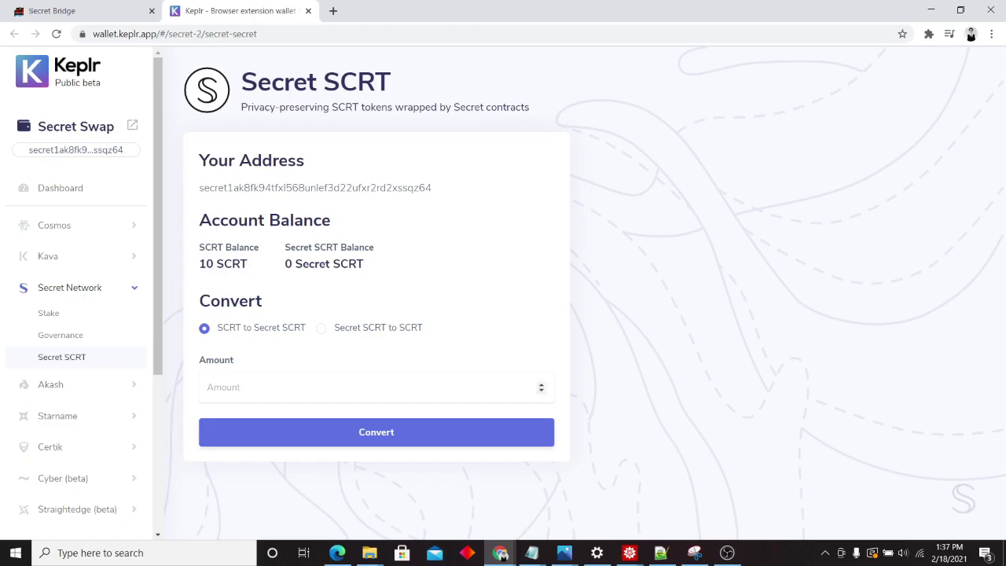
- Enter an amount of 5 and submit the conversion from SCRT to Secret SCRT
{"action": "left_click", "coordinate": [206, 387]}
{"action": "type", "text": "5"}
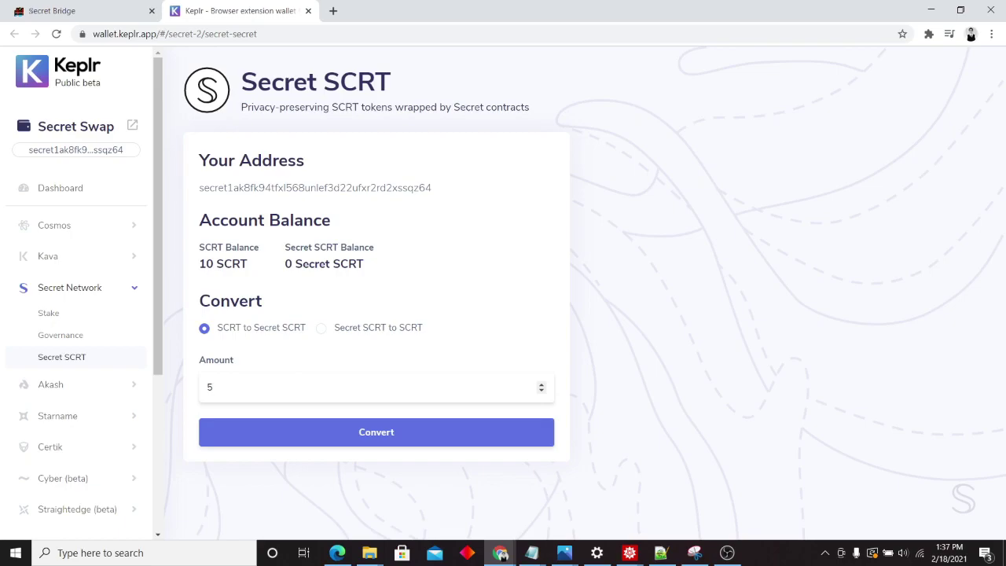
{"action": "left_click", "coordinate": [321, 328]}
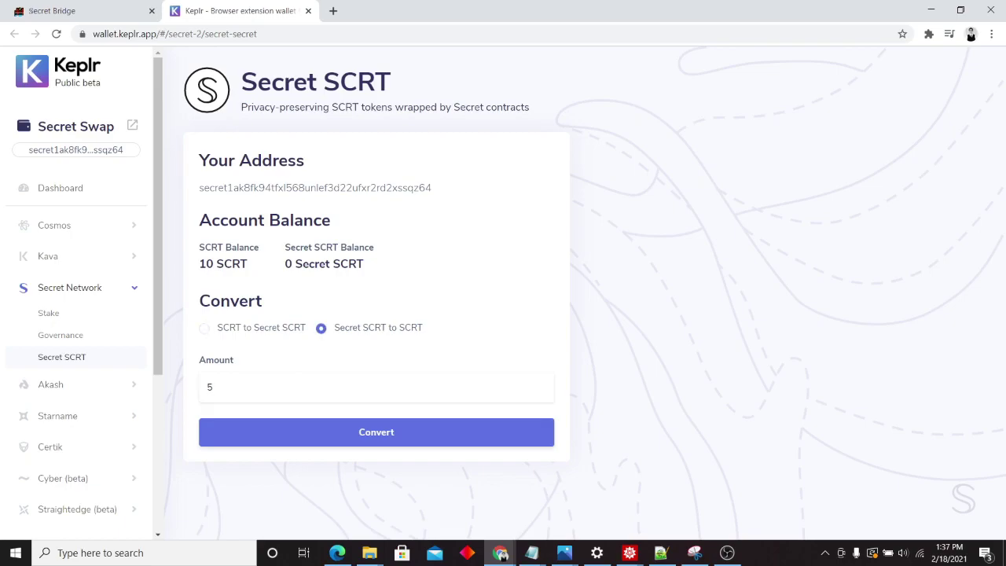
{"action": "left_click", "coordinate": [204, 327]}
{"action": "left_click", "coordinate": [374, 431]}
- Accept the Average fee of 0.075 SCRT and approve the 5 SCRT conversion transaction in Keplr
{"action": "left_click_drag", "start_coordinate": [110, 129], "coordinate": [690, 58]}
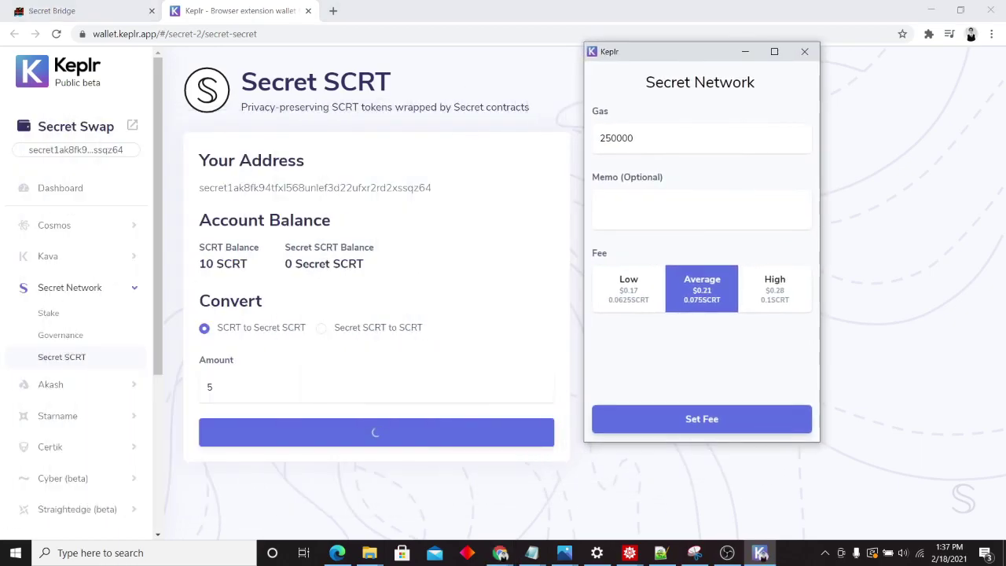
{"action": "left_click", "coordinate": [701, 418]}
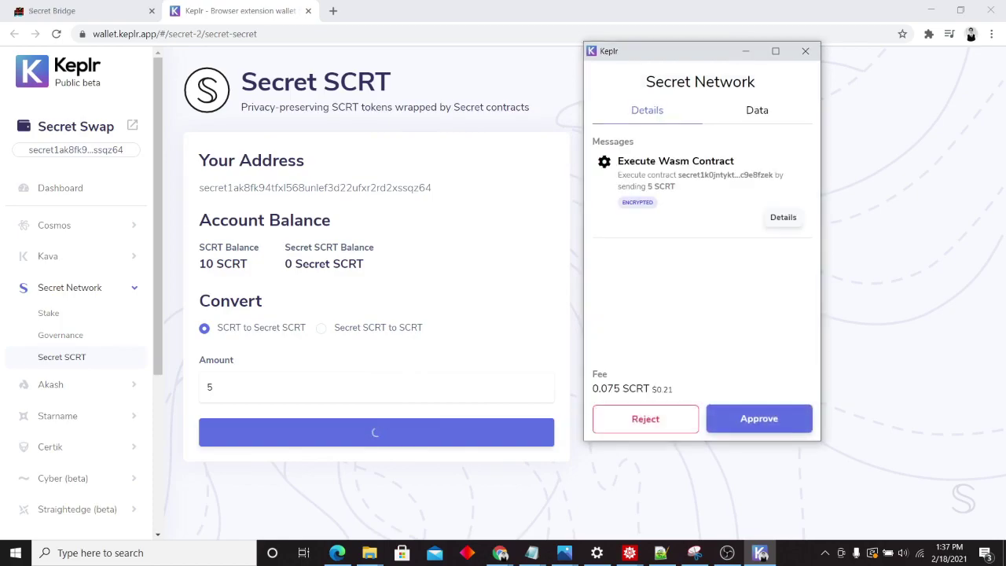
{"action": "left_click", "coordinate": [759, 418]}
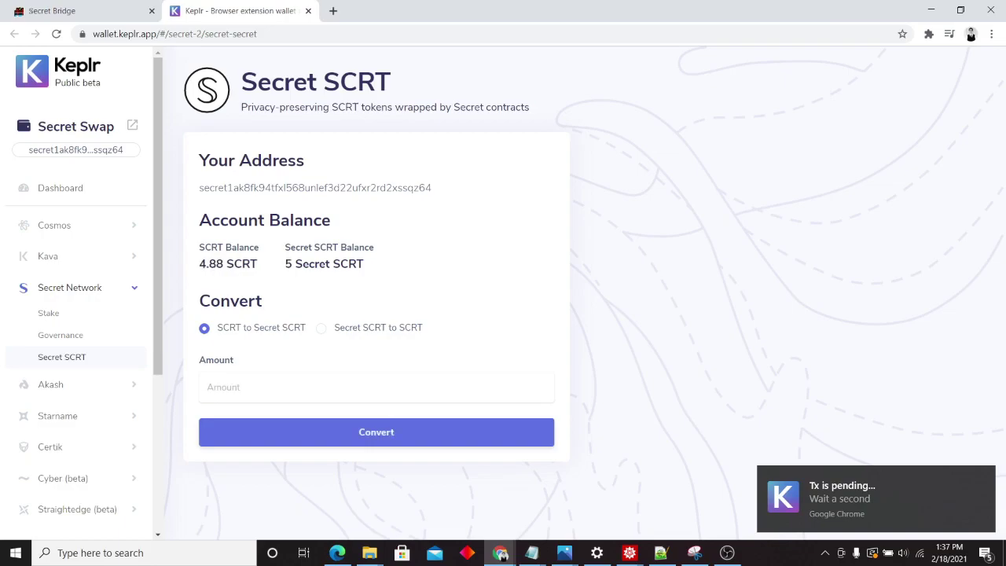
- Compare the SCRT and Secret SCRT balances on the Keplr page with the sSCRT balance on Secret Bridge
{"action": "left_click_drag", "start_coordinate": [364, 264], "coordinate": [199, 247]}
{"action": "left_click", "coordinate": [284, 246]}
{"action": "left_click", "coordinate": [199, 247]}
{"action": "left_click", "coordinate": [79, 11]}
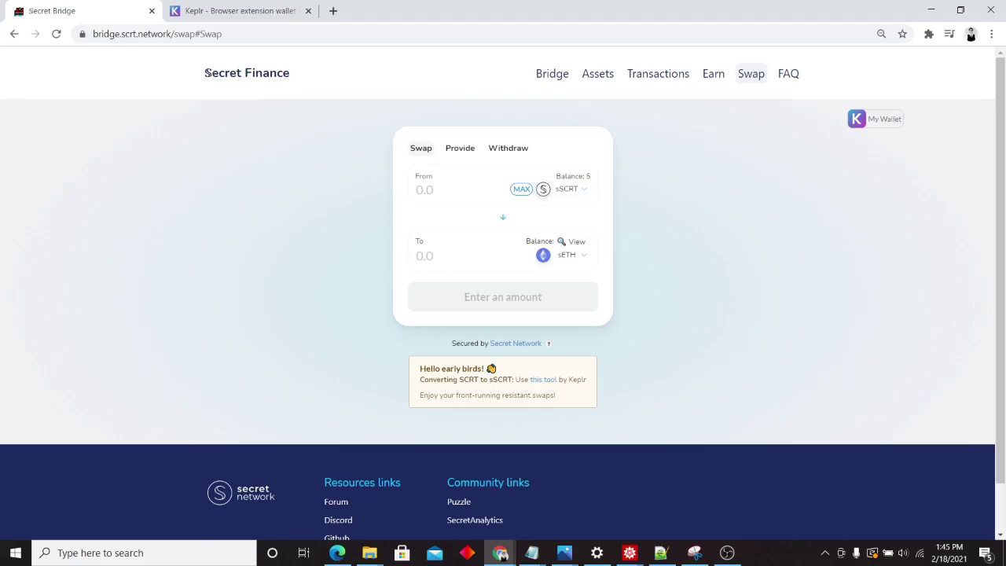
{"action": "left_click", "coordinate": [236, 11]}
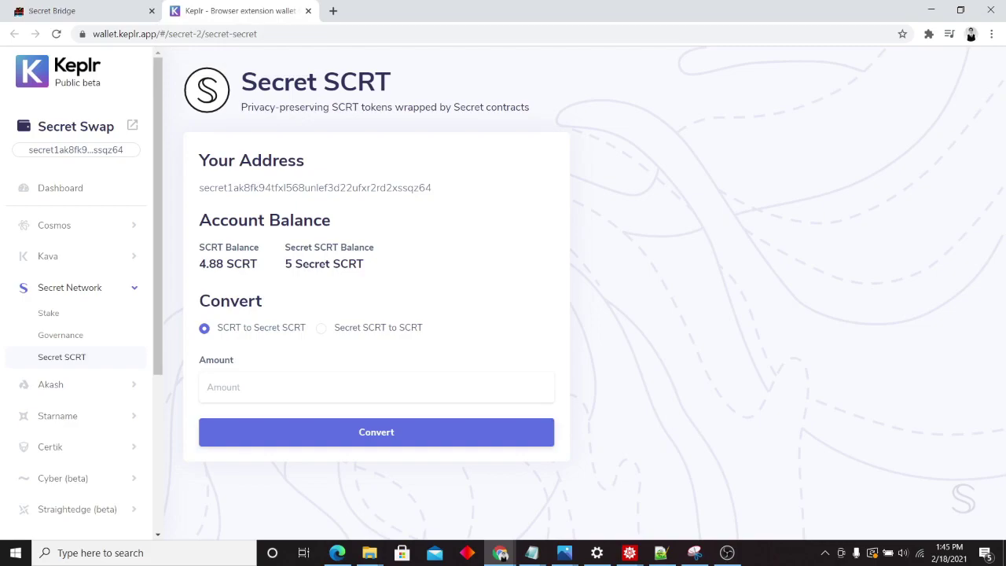
- Return to the Secret Bridge swap page and choose sETH as the token to receive
{"action": "left_click", "coordinate": [79, 11]}
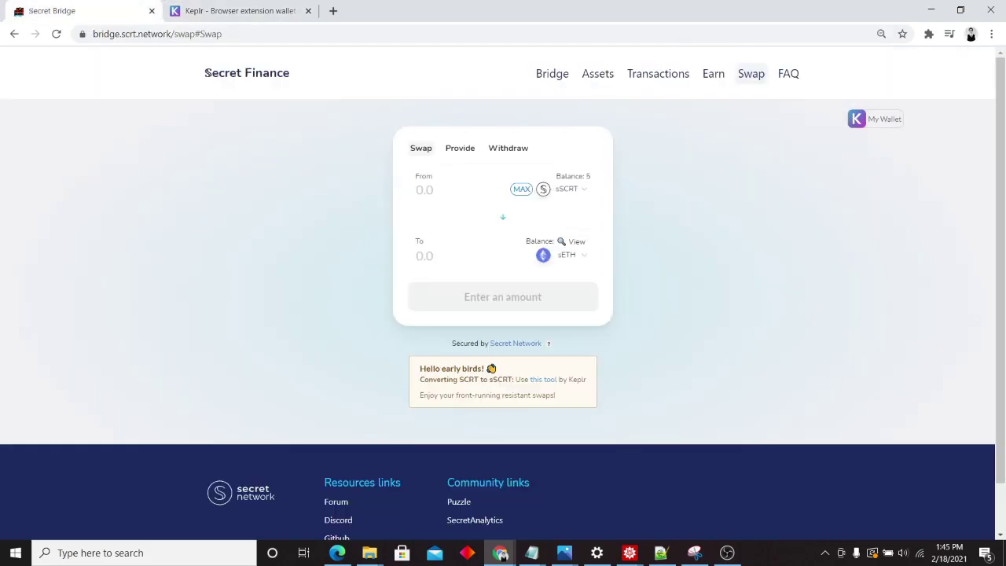
{"action": "left_click", "coordinate": [572, 254]}
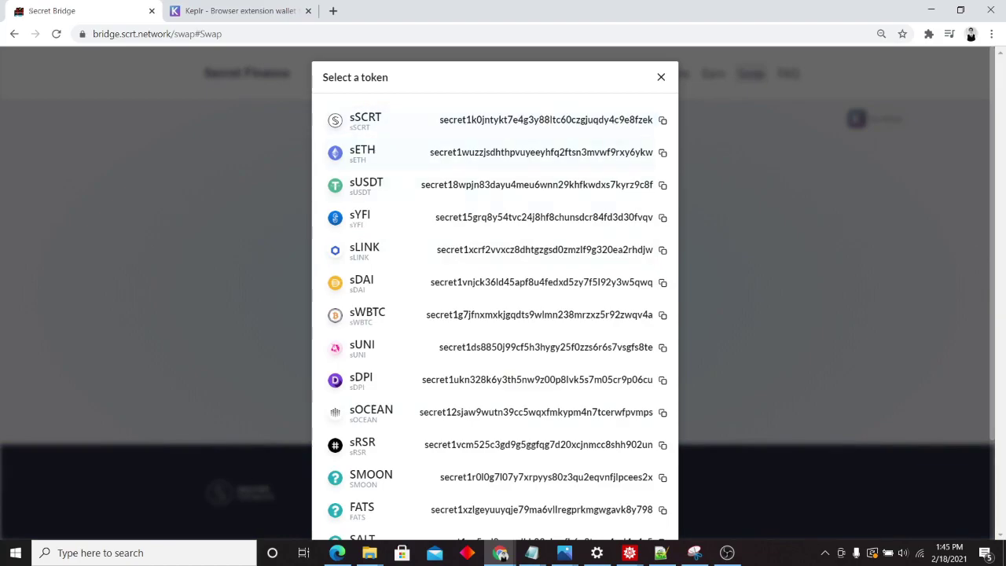
{"action": "left_click", "coordinate": [495, 153]}
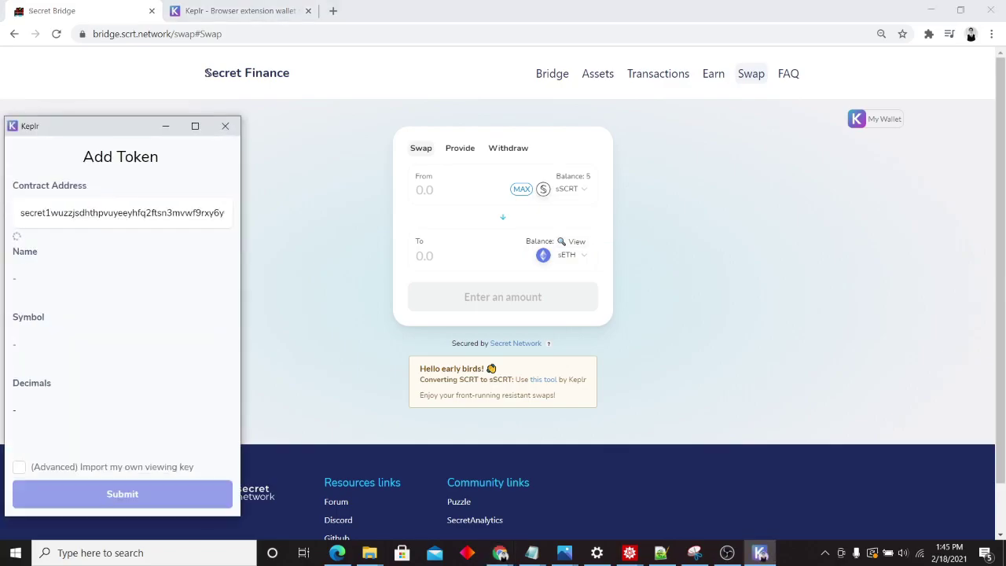
- Add the sETH token to Keplr and approve its contract transaction with the 0.045 SCRT fee
{"action": "mouse_move", "coordinate": [103, 132]}
{"action": "left_mouse_down"}
{"action": "mouse_move", "coordinate": [690, 108]}
{"action": "mouse_move", "coordinate": [752, 80]}
{"action": "left_mouse_up"}
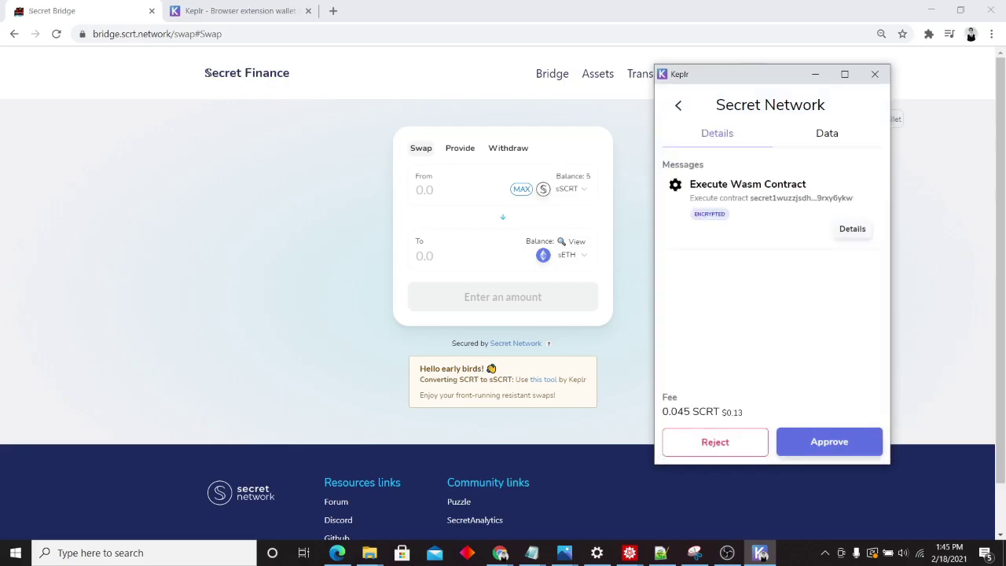
{"action": "left_click", "coordinate": [830, 441]}
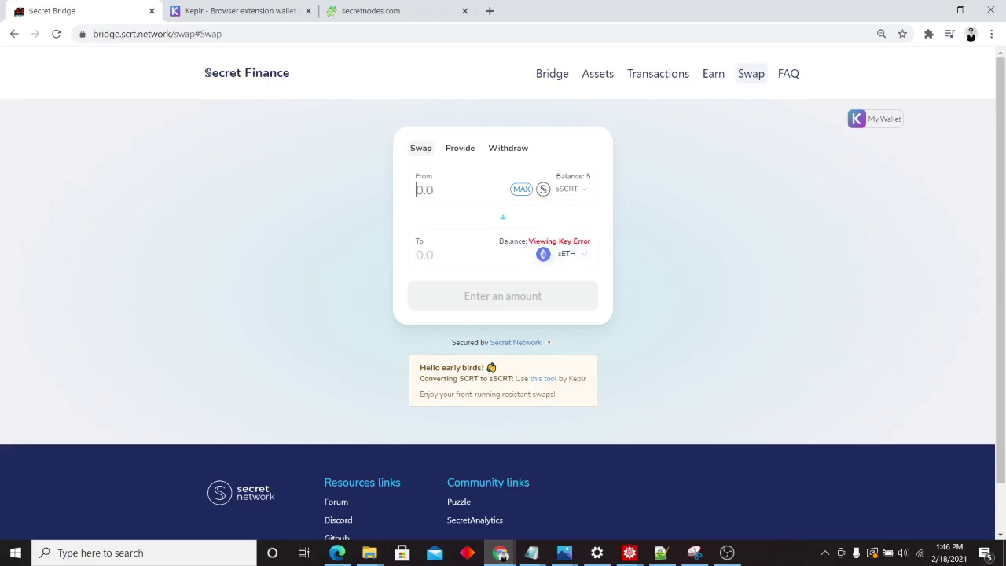
- Set the From amount to 3 sSCRT and submit the swap to sETH
{"action": "type", "text": "2"}
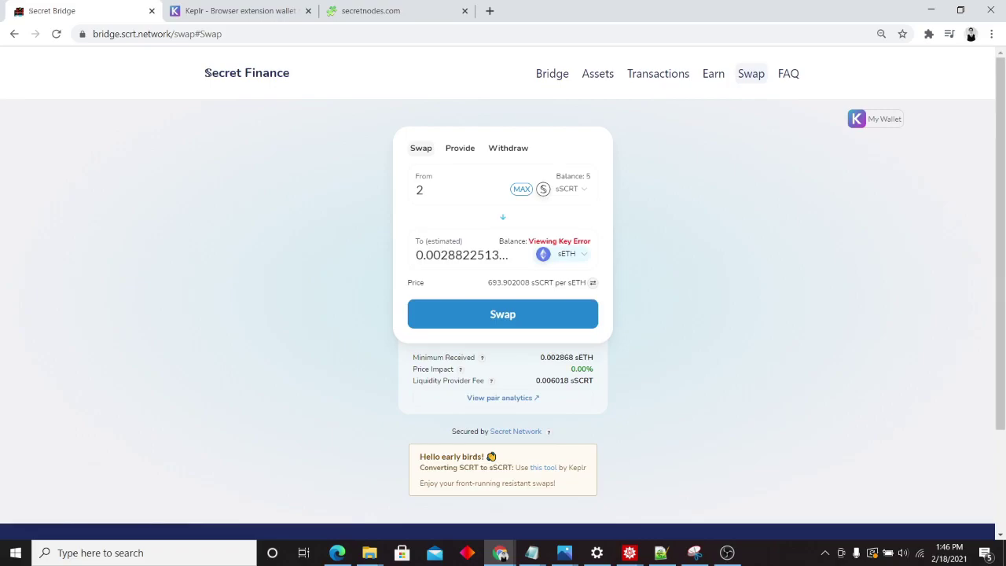
{"action": "key", "text": "BackSpace"}
{"action": "type", "text": "3"}
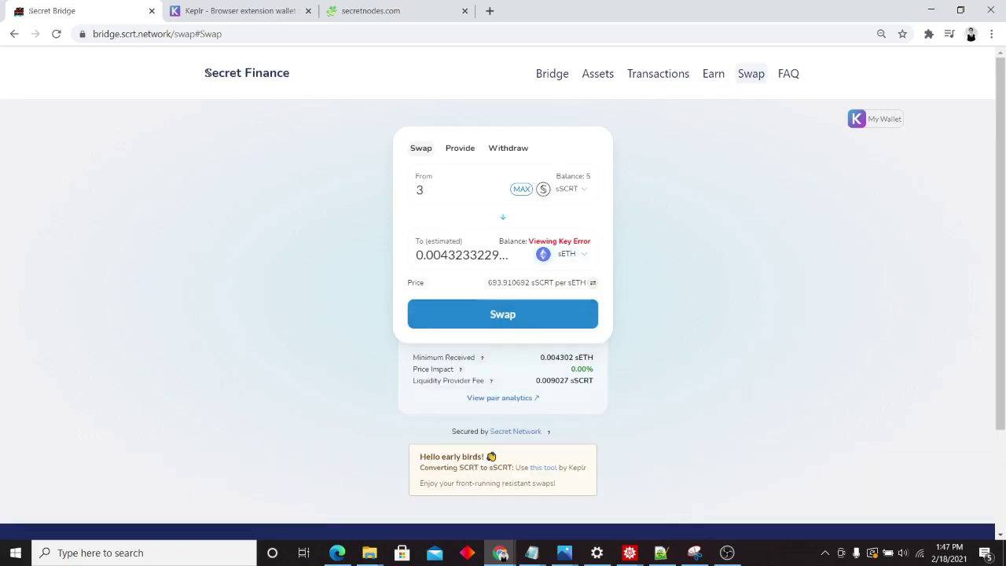
{"action": "left_click", "coordinate": [503, 314]}
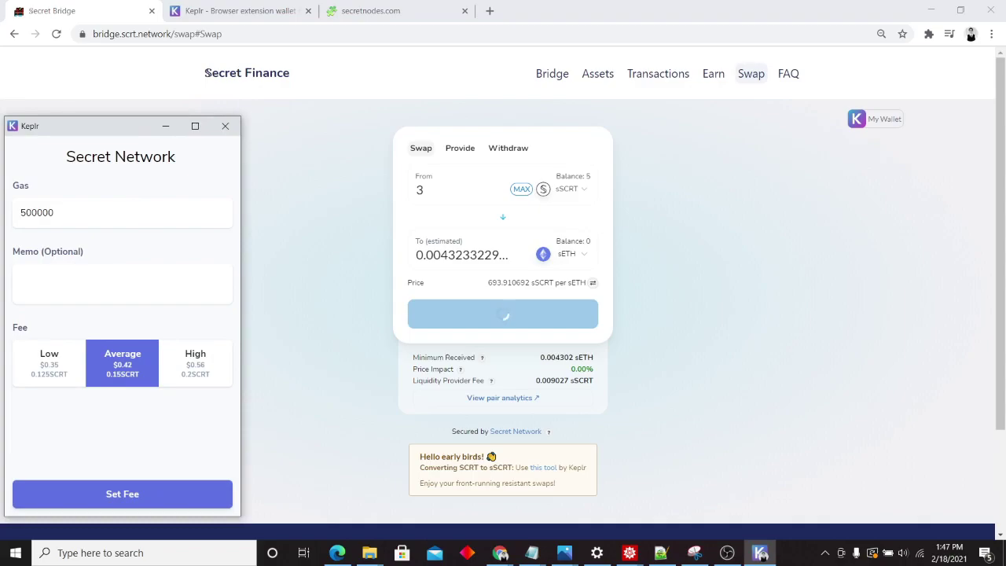
- Accept the Average fee of 0.15 SCRT with 500000 gas and approve the swap transaction in Keplr
{"action": "left_click_drag", "start_coordinate": [556, 241], "coordinate": [590, 241]}
{"action": "left_click_drag", "start_coordinate": [103, 126], "coordinate": [759, 82]}
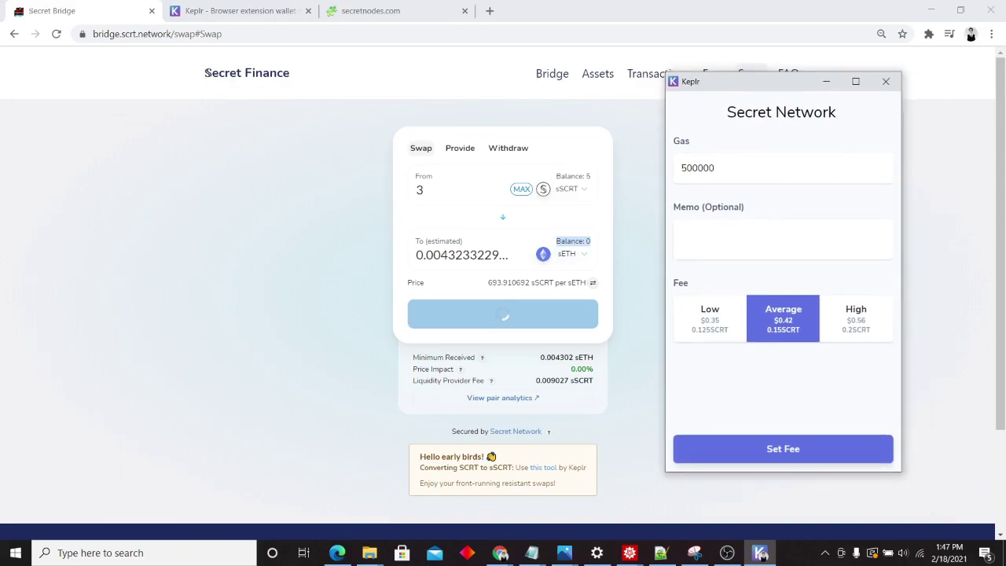
{"action": "left_click", "coordinate": [783, 449]}
{"action": "left_click", "coordinate": [839, 448]}
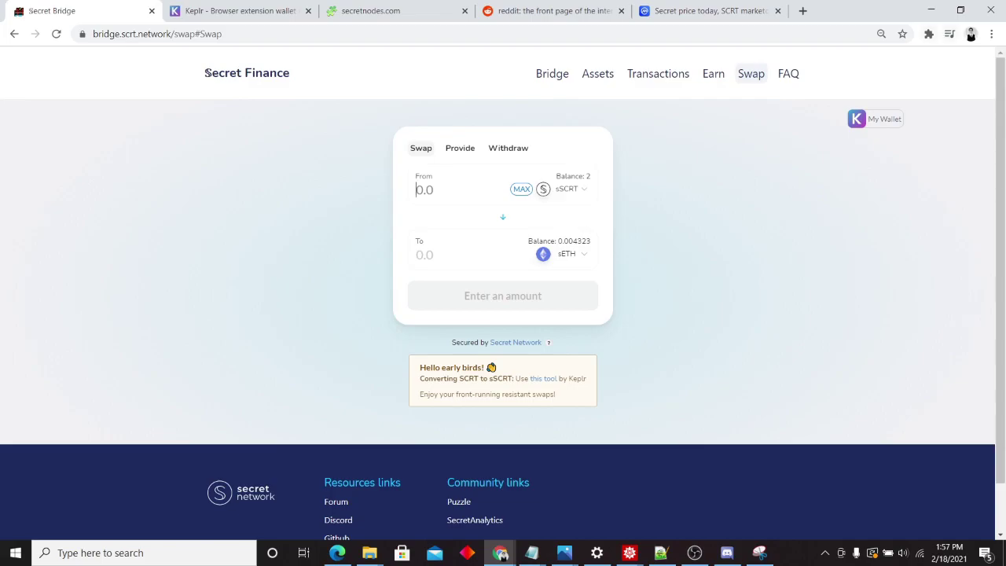
- Examine the available SCRT and the SSCRT and SETH token balances in the Keplr wallet after the swap
{"action": "left_click", "coordinate": [929, 33]}
{"action": "left_click", "coordinate": [783, 154]}
{"action": "left_click", "coordinate": [908, 34]}
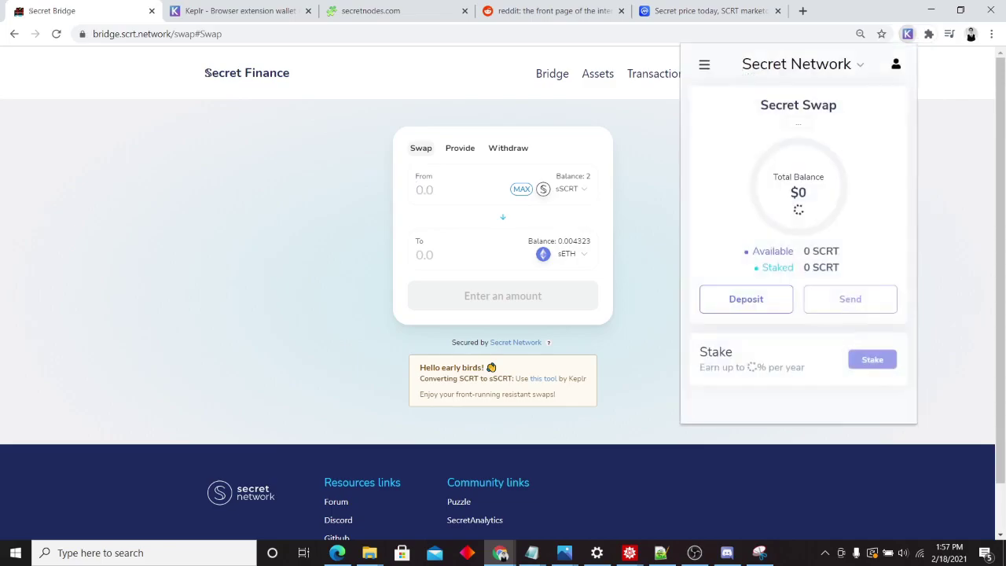
{"action": "scroll", "coordinate": [790, 236], "scroll_direction": "down", "scroll_amount": 3}
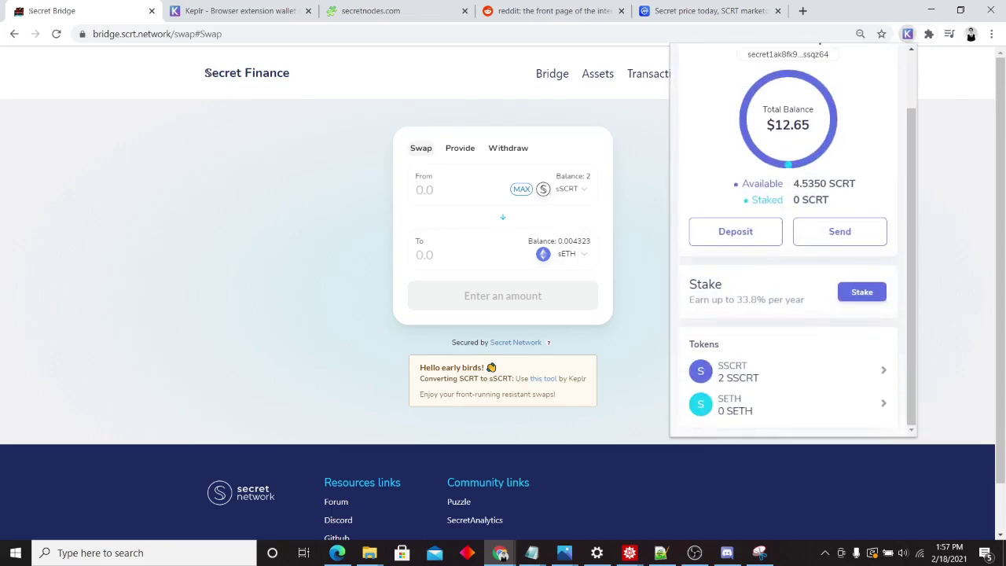
{"action": "scroll", "coordinate": [788, 197], "scroll_direction": "up", "scroll_amount": 2}
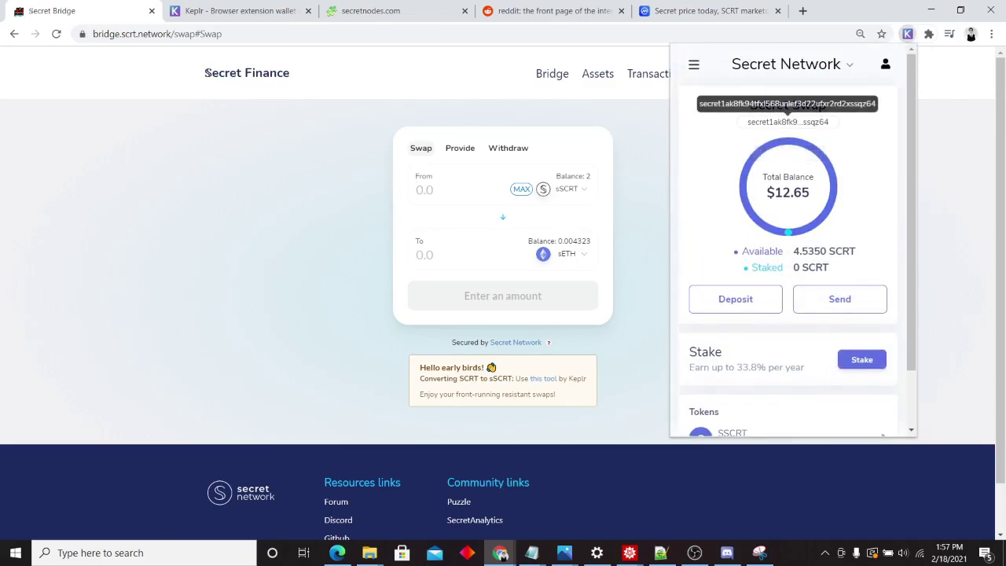
{"action": "scroll", "coordinate": [810, 196], "scroll_direction": "down", "scroll_amount": 2}
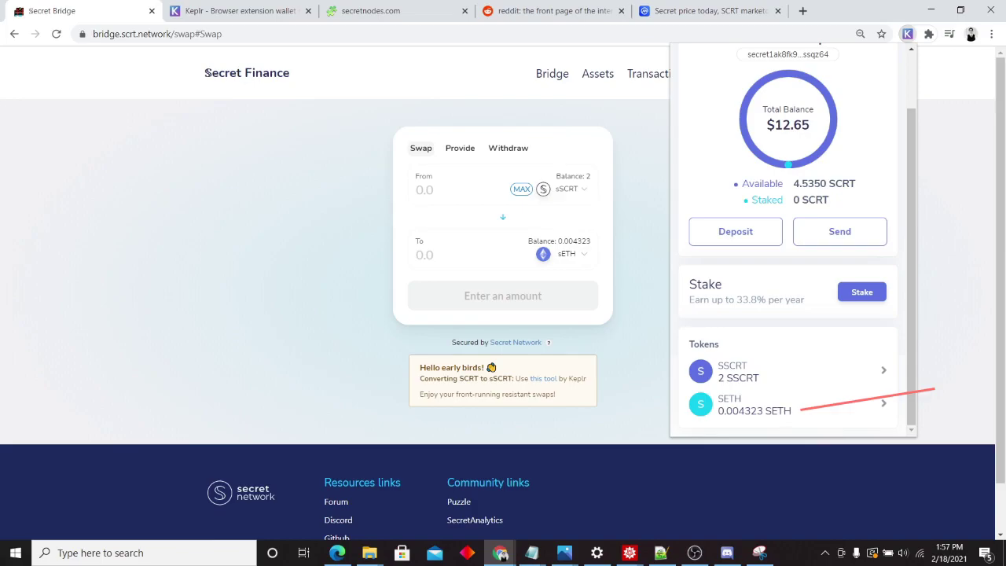
{"action": "scroll", "coordinate": [790, 236], "scroll_direction": "up", "scroll_amount": 3}
{"action": "scroll", "coordinate": [790, 236], "scroll_direction": "down", "scroll_amount": 3}
{"action": "left_click", "coordinate": [206, 72]}
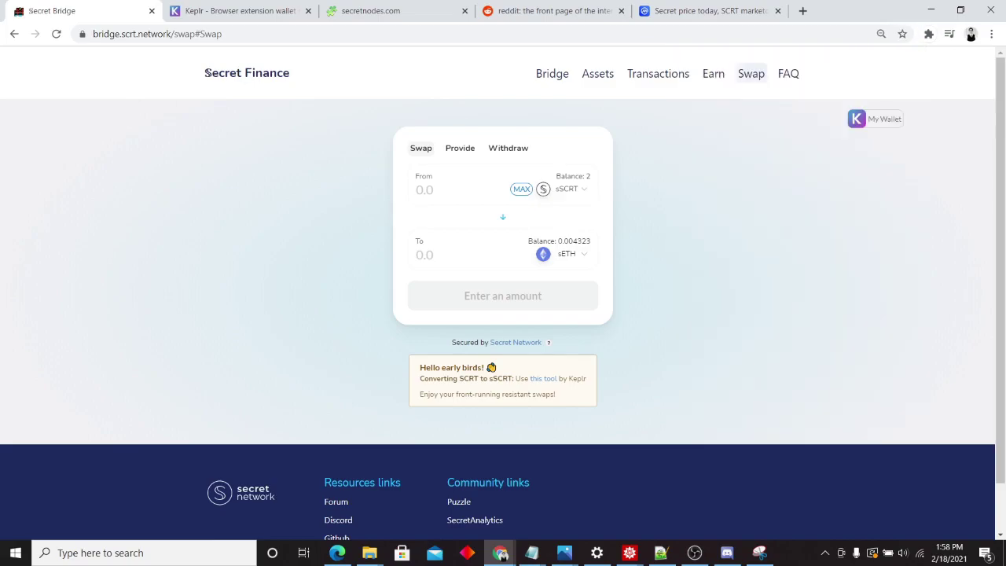